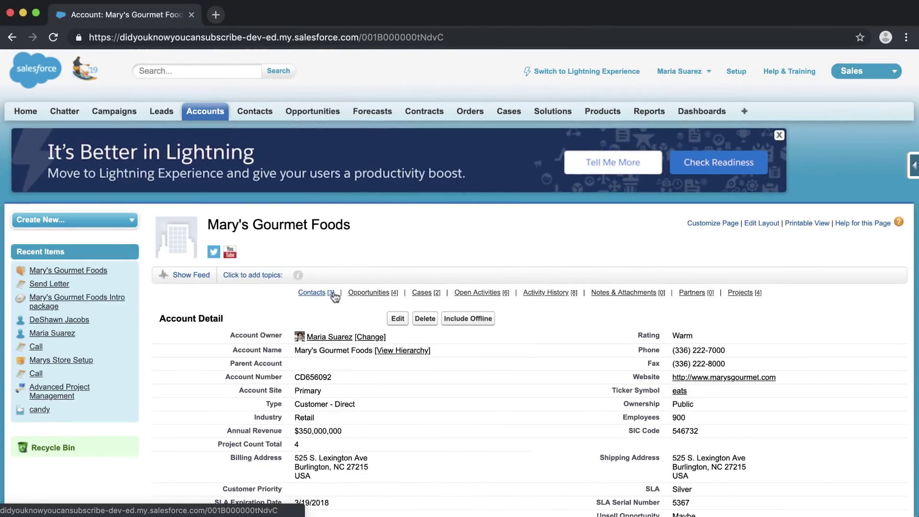
mouse_move(376, 298)
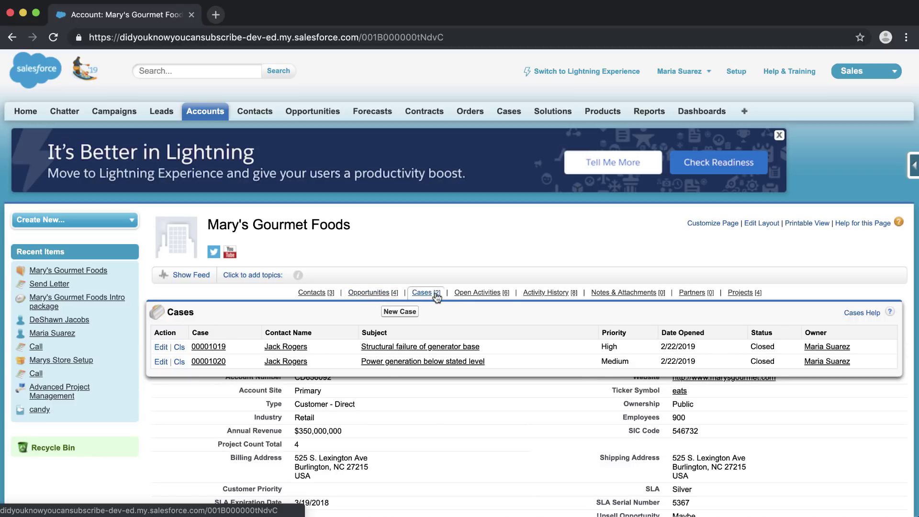
mouse_move(544, 298)
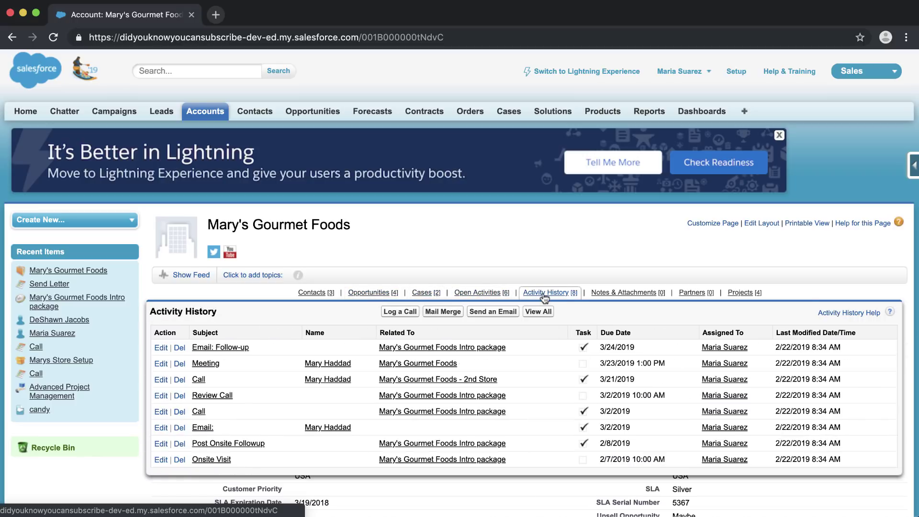
scroll(543, 261, "down", 5)
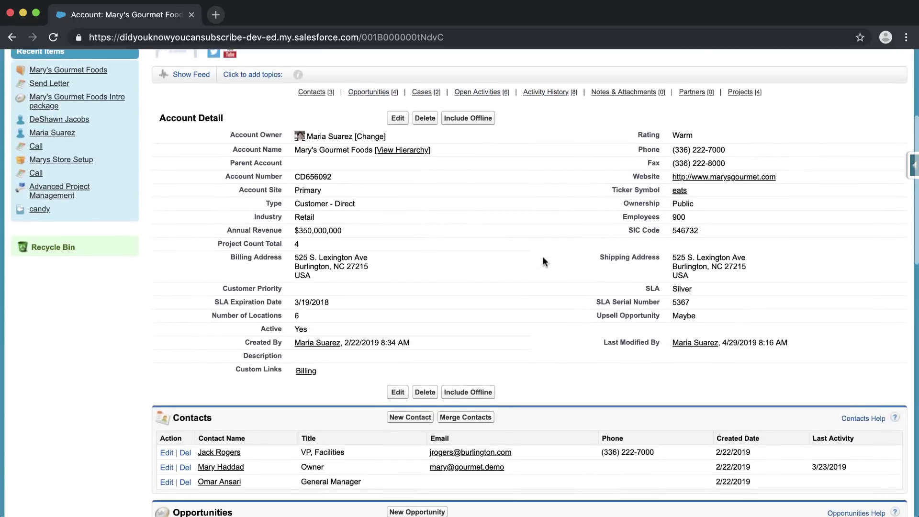
scroll(543, 259, "down", 5)
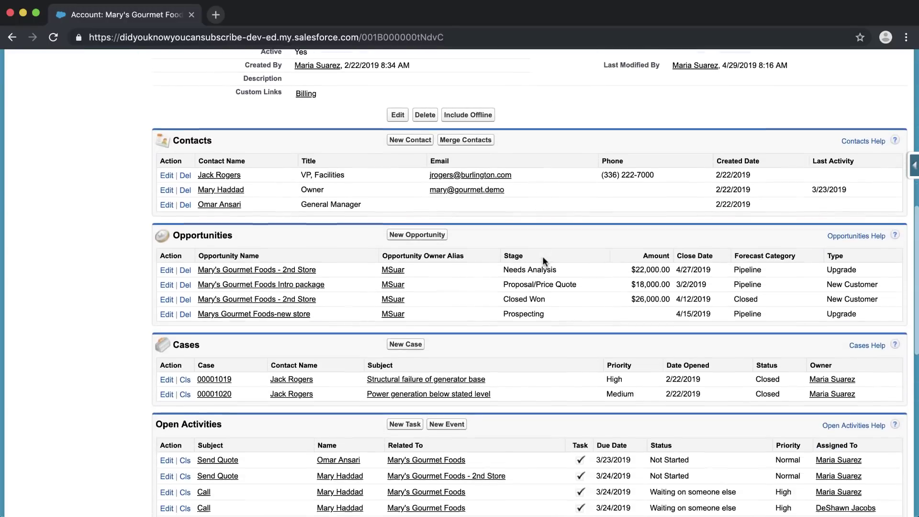
scroll(543, 261, "down", 2)
scroll(543, 261, "down", 1)
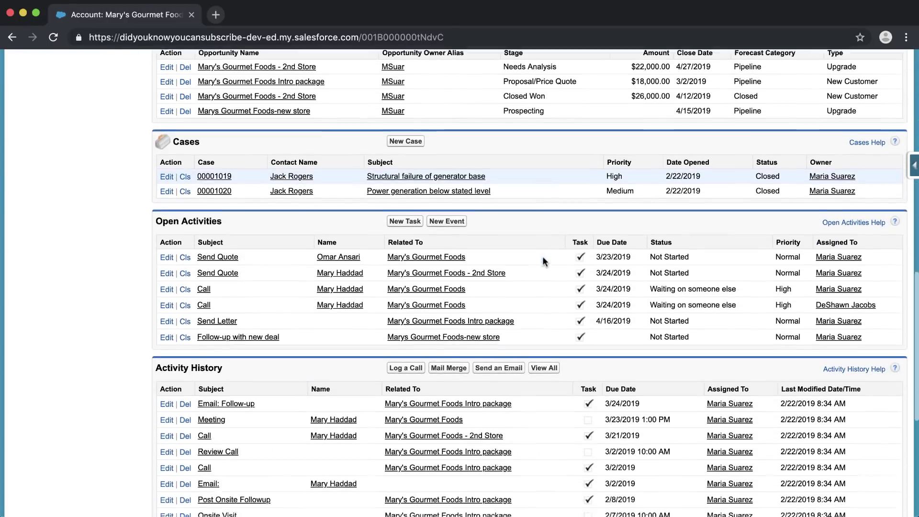
scroll(542, 256, "up", 20)
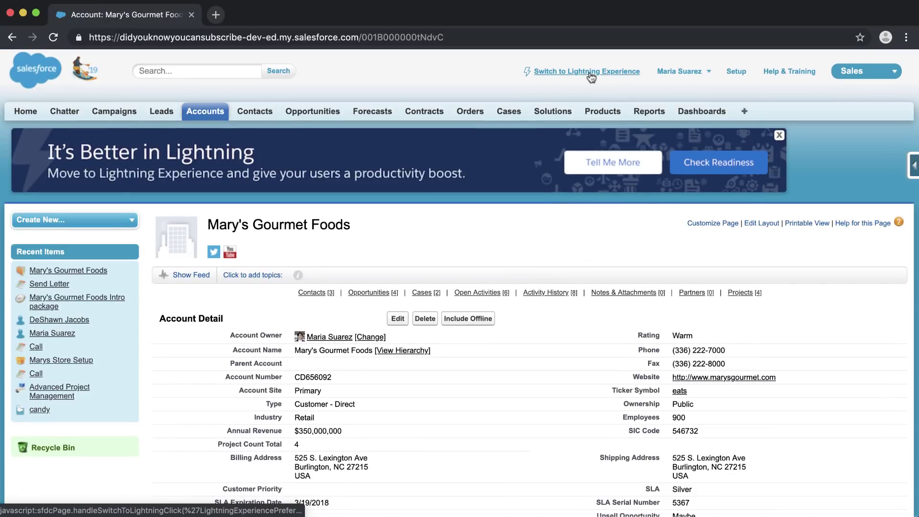
Switch the Mary's Gourmet Foods account to Lightning Experience, review the page, and open the Setup gear menu
left_click(590, 71)
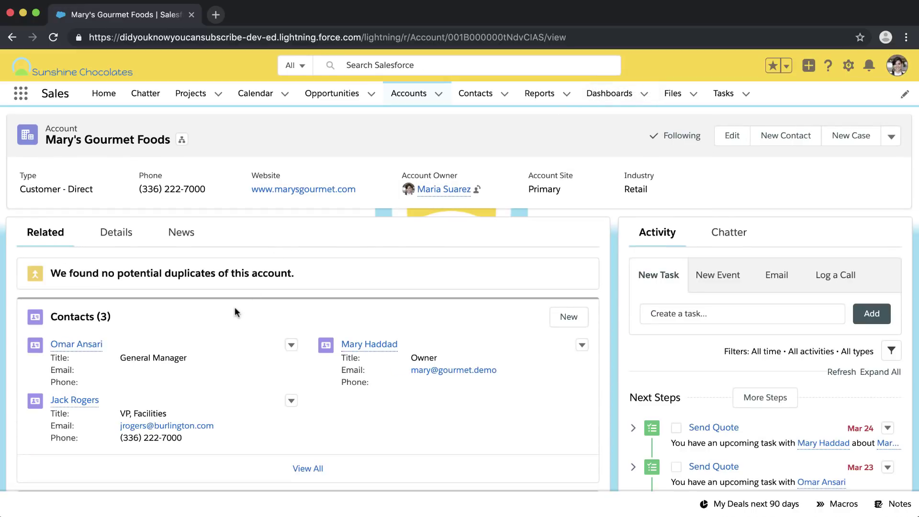
scroll(234, 308, "down", 6)
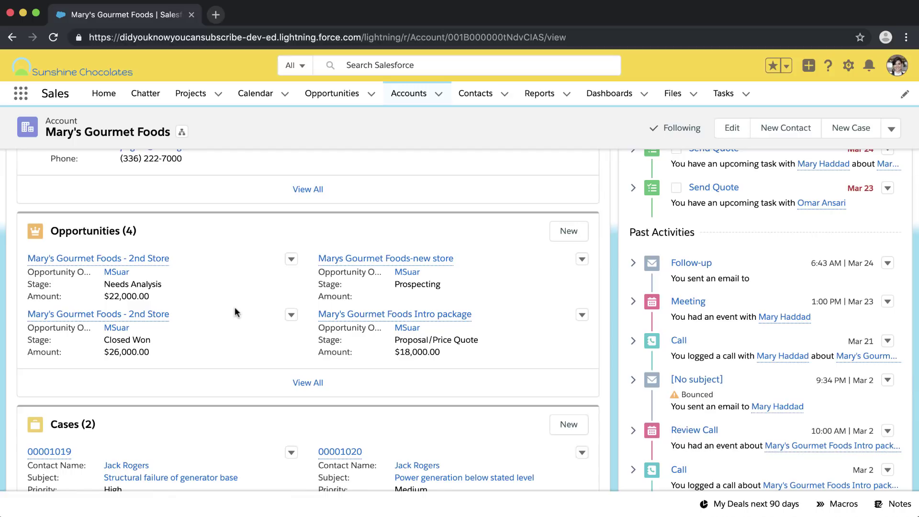
scroll(235, 308, "down", 1)
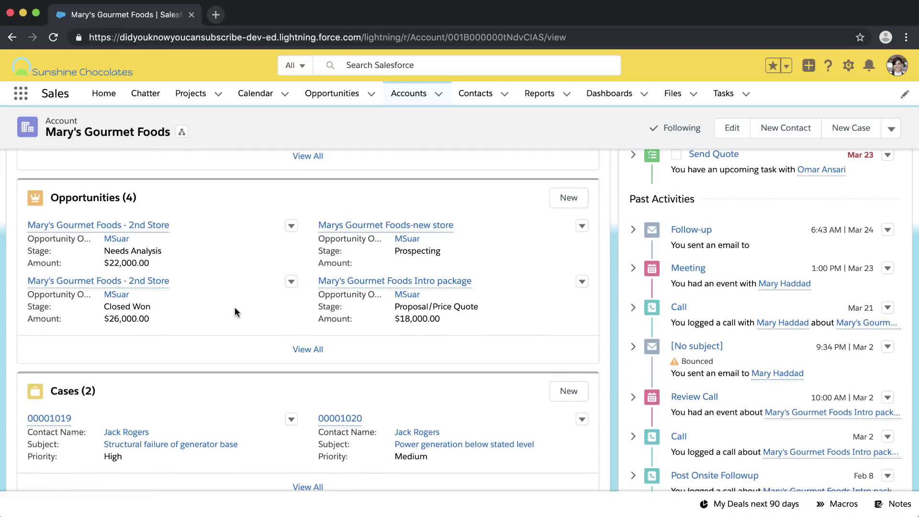
scroll(234, 312, "down", 1)
scroll(234, 313, "down", 2)
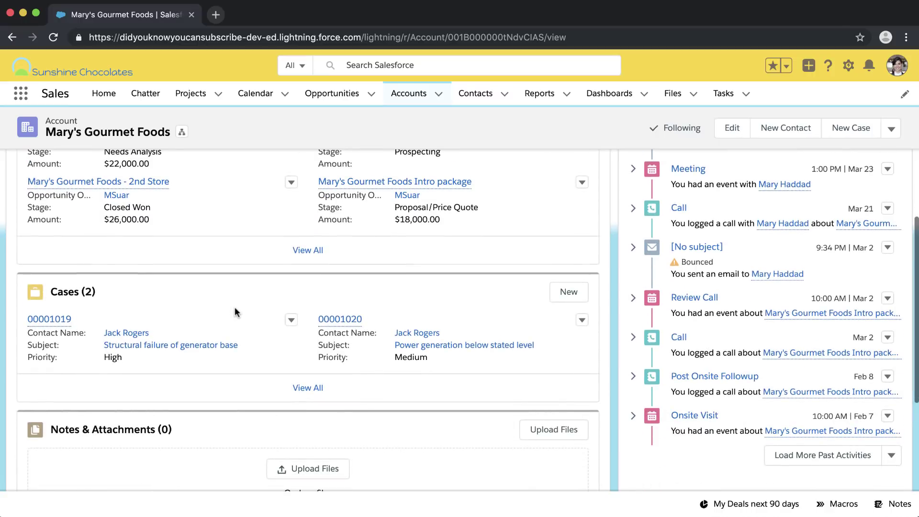
scroll(235, 306, "up", 10)
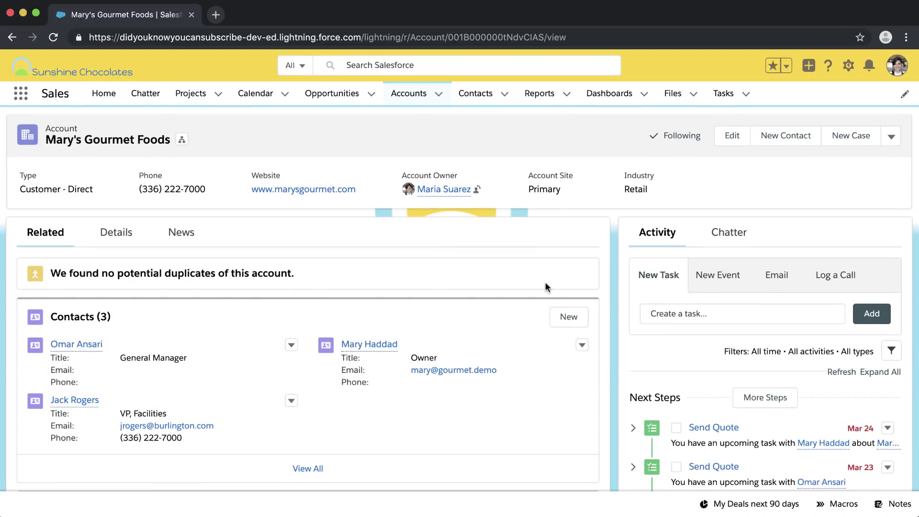
left_click(848, 65)
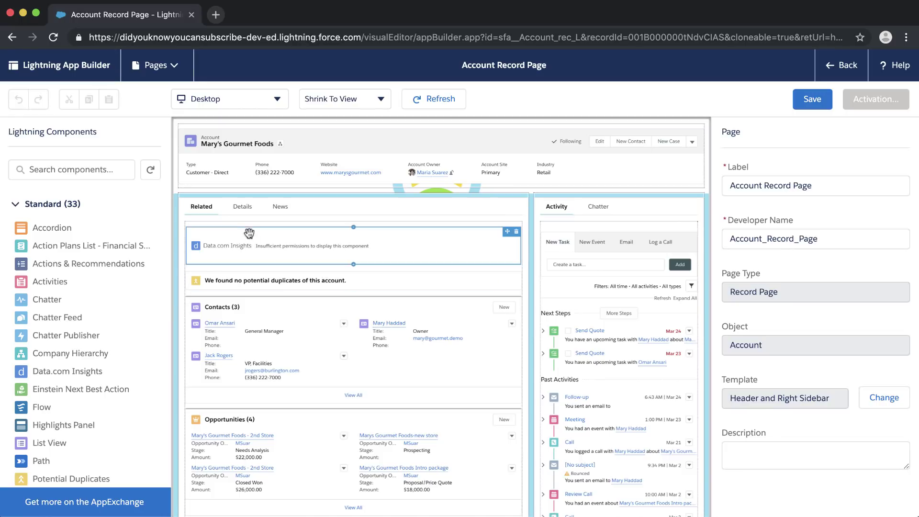
Preview the Details tab of the Account Record Page and scroll the components list
left_click(242, 207)
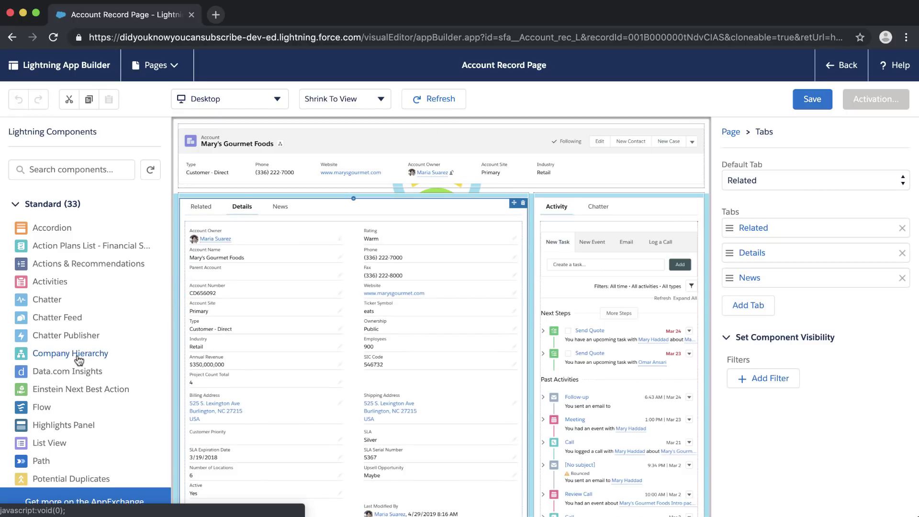
scroll(78, 361, "down", 5)
scroll(78, 361, "down", 1)
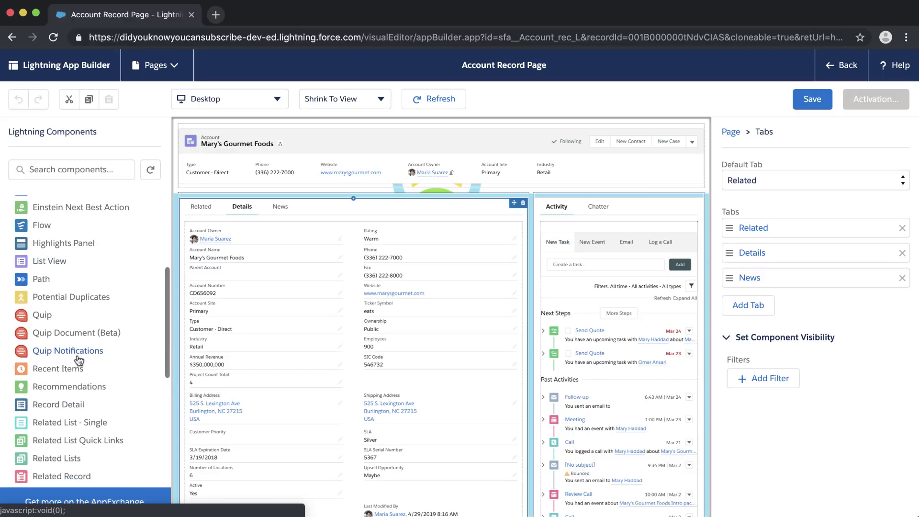
scroll(218, 423, "down", 3)
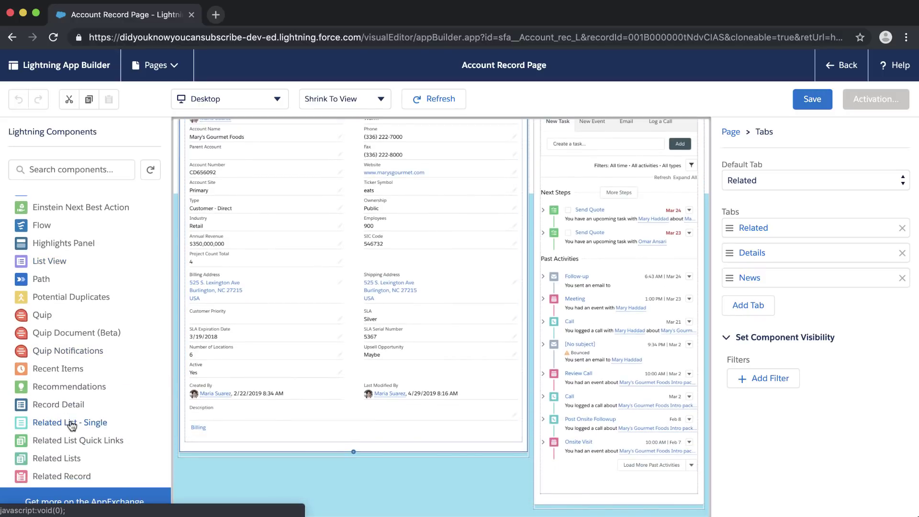
Add a Related List - Single below Record Detail showing this account's Opportunities
left_click_drag(71, 424, 220, 435)
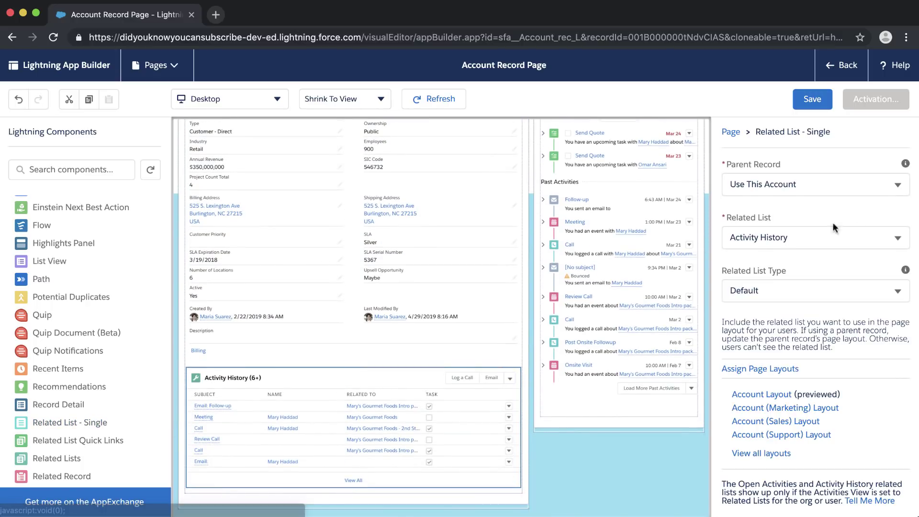
left_click(893, 187)
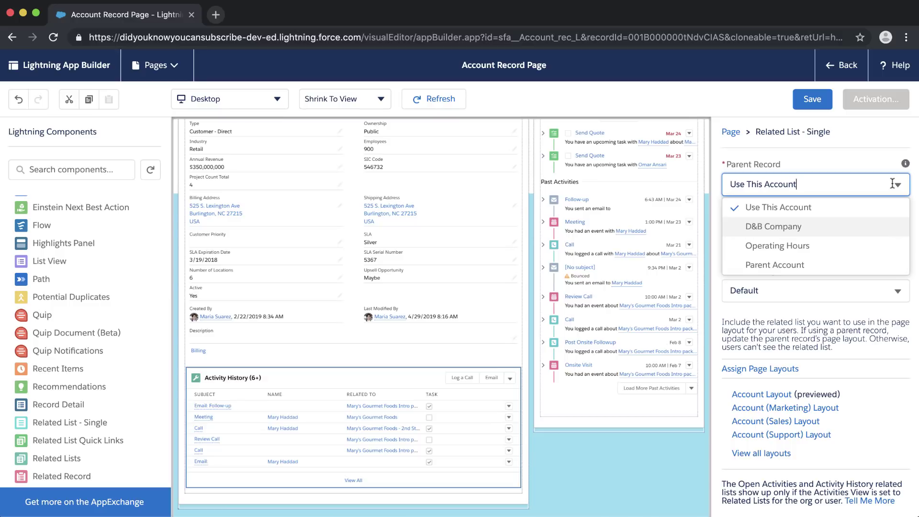
left_click(899, 208)
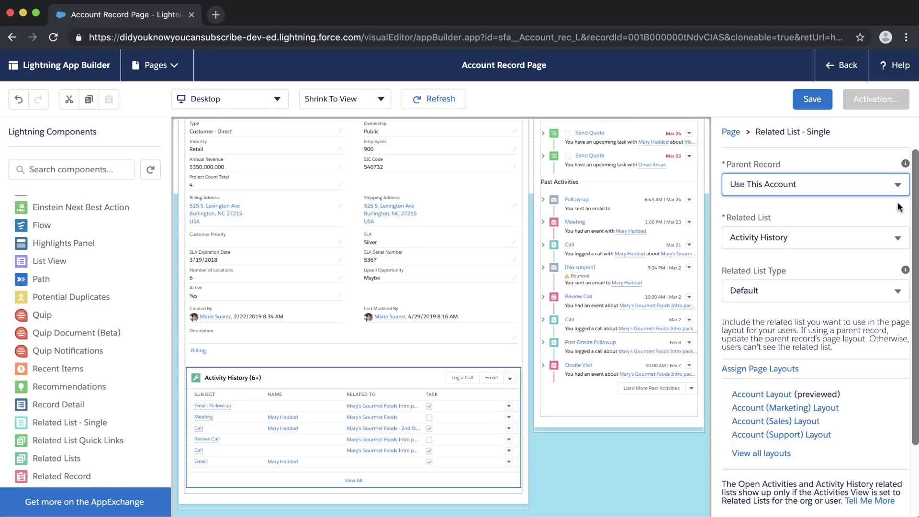
left_click(899, 241)
scroll(794, 375, "down", 5)
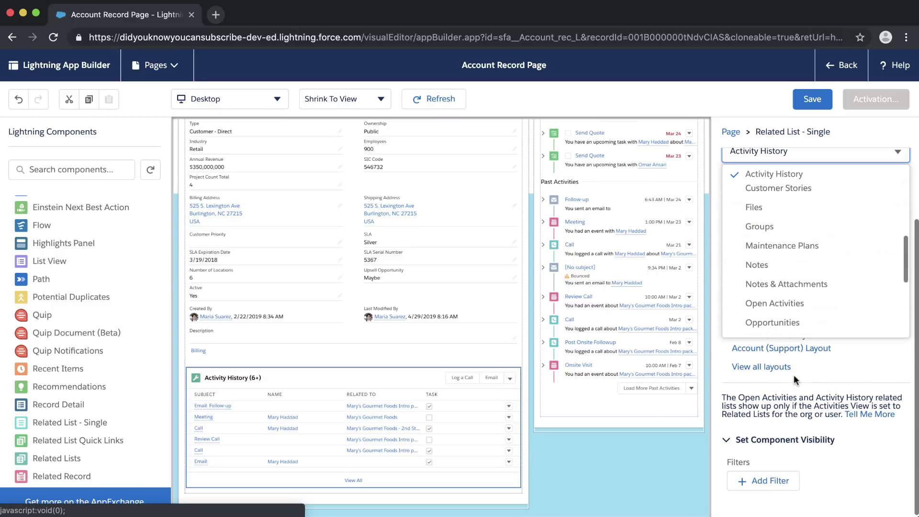
left_click(798, 326)
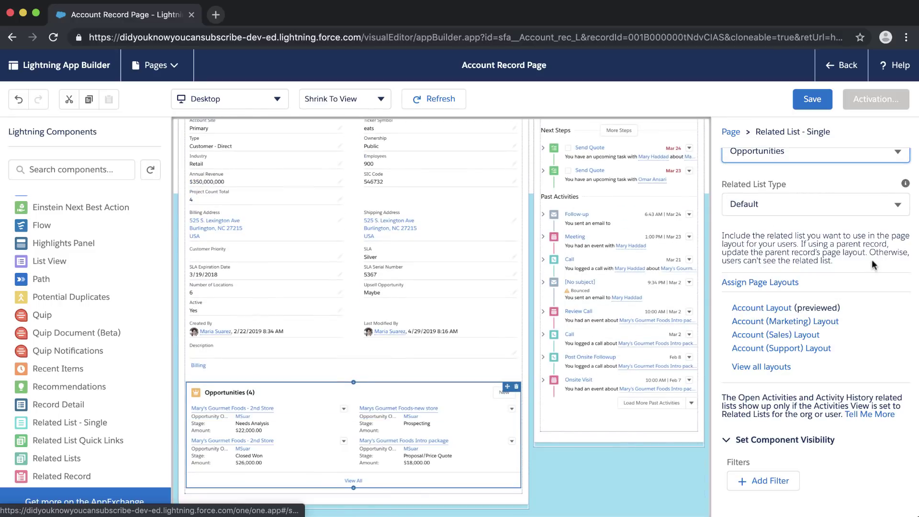
scroll(895, 268, "up", 2)
mouse_move(905, 259)
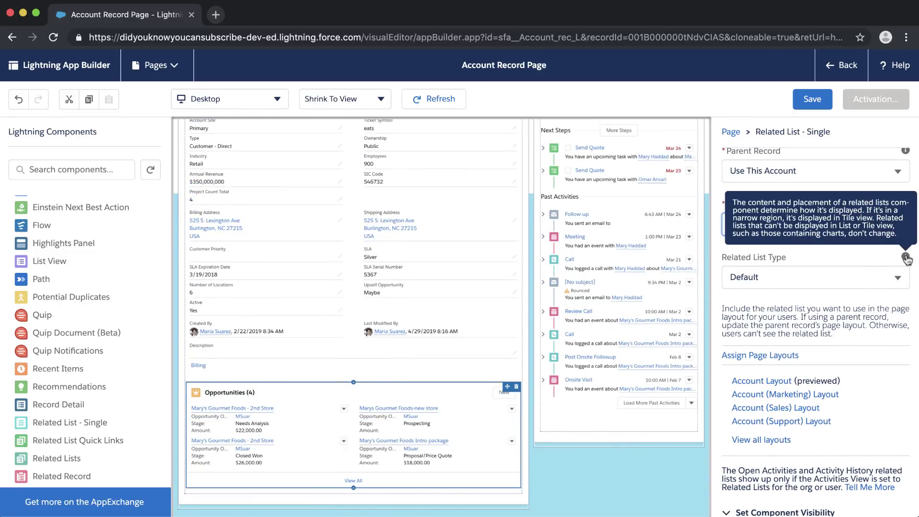
Set the Opportunities related list type to Enhanced List with the list view action bar shown
left_click(900, 279)
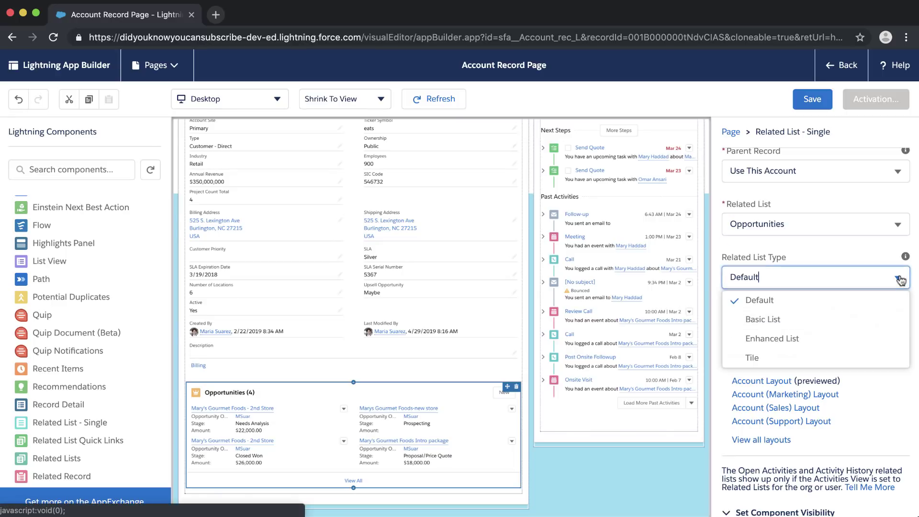
left_click(809, 345)
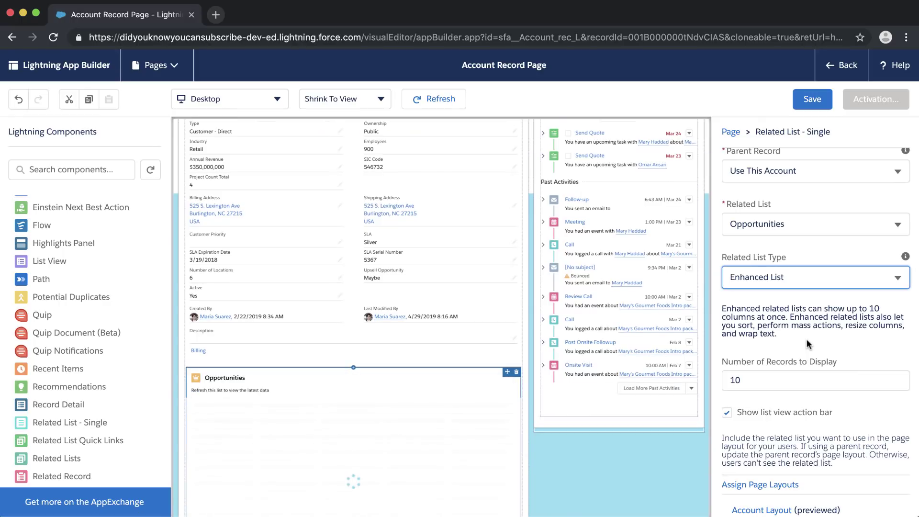
scroll(807, 344, "down", 3)
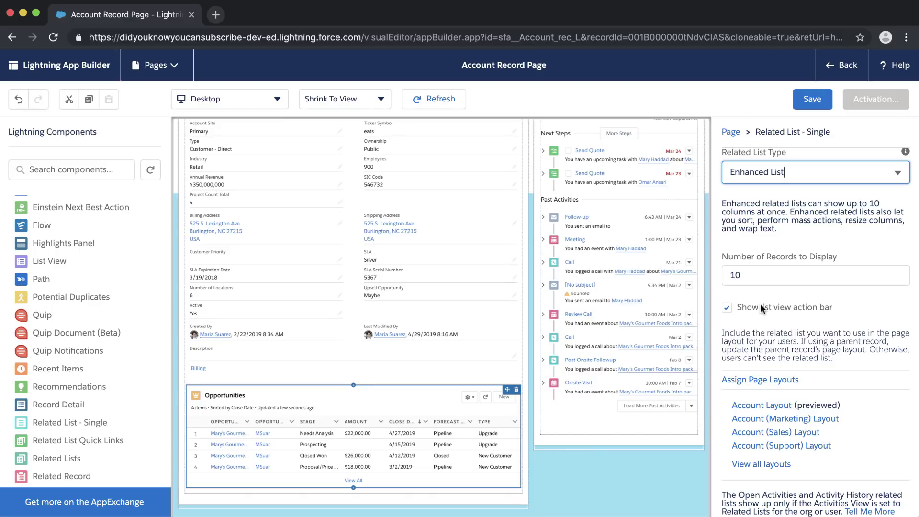
scroll(760, 303, "down", 2)
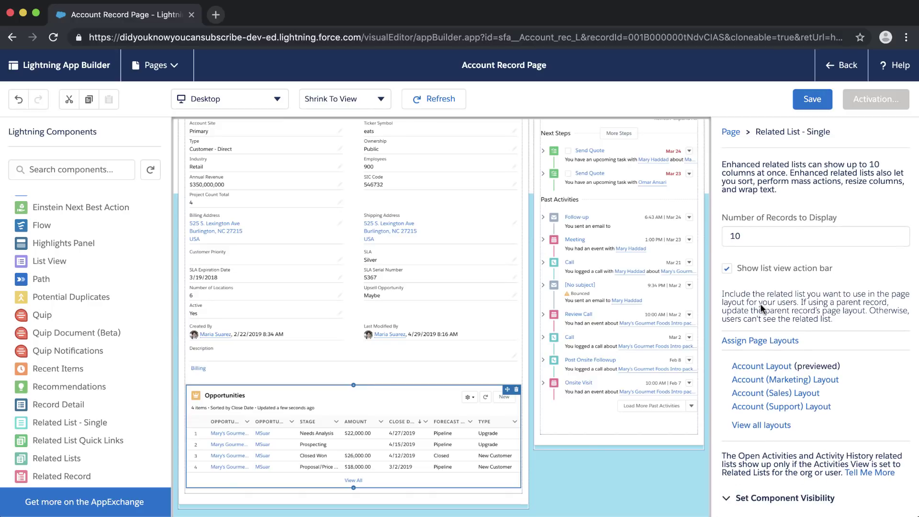
left_click(727, 268)
left_click(727, 269)
Place Related List Quick Links above the tabs with its header hidden, then save the page
scroll(430, 332, "up", 1)
scroll(430, 333, "up", 5)
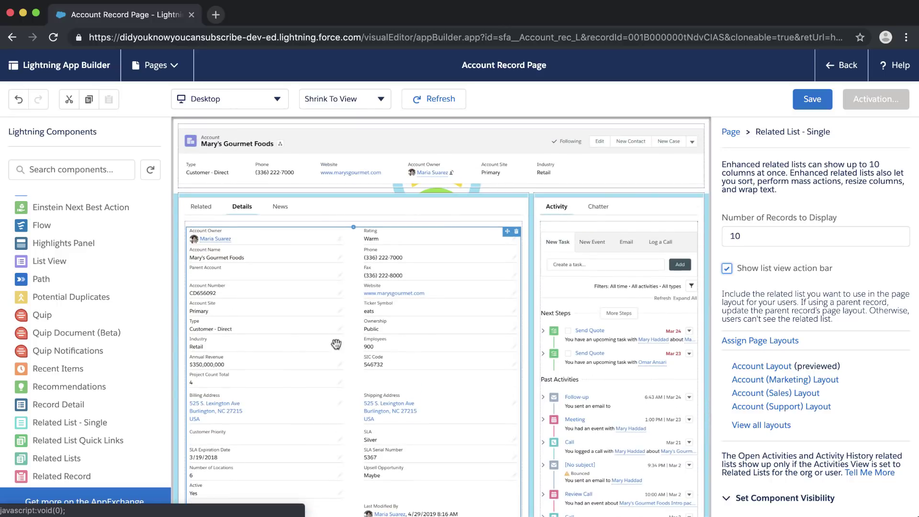
scroll(56, 374, "down", 2)
scroll(56, 374, "down", 2)
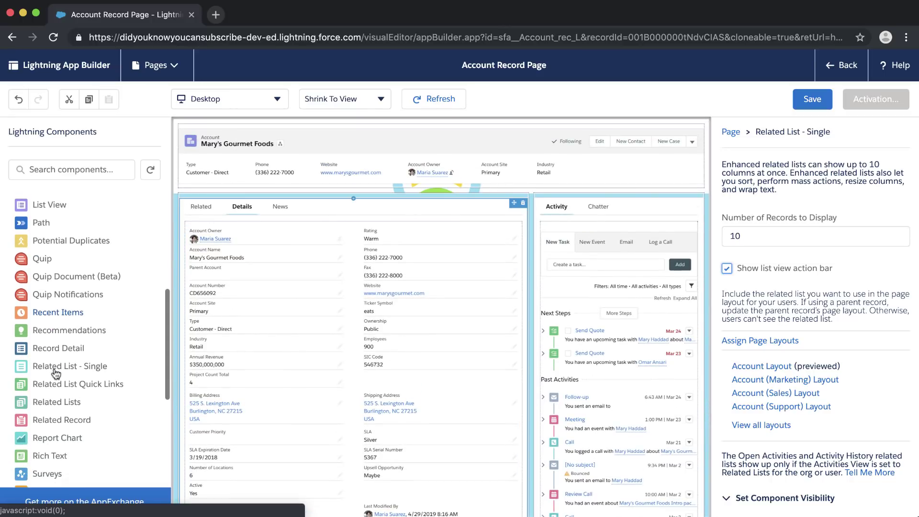
left_click_drag(56, 385, 313, 195)
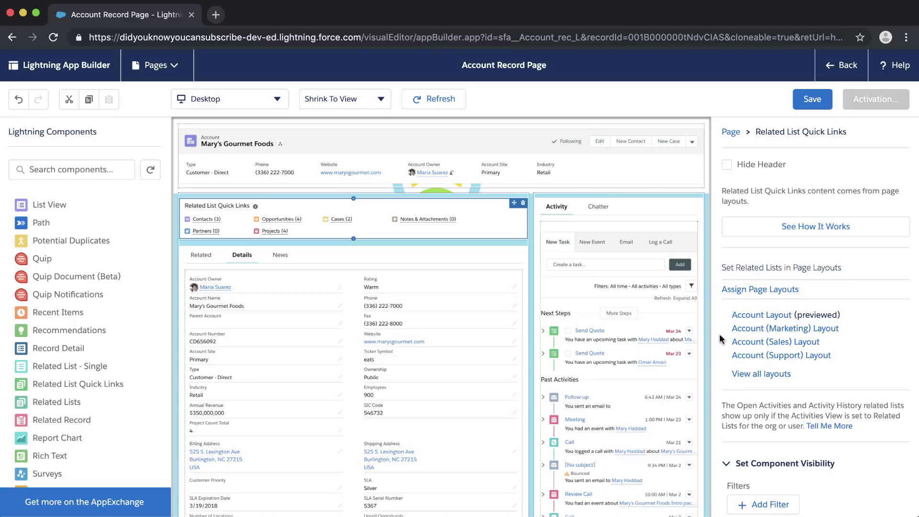
scroll(720, 334, "down", 1)
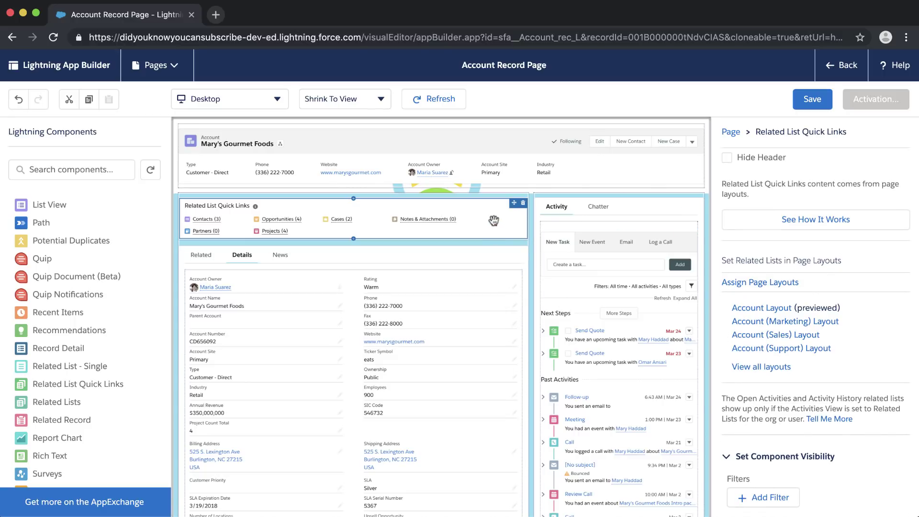
scroll(737, 201, "up", 1)
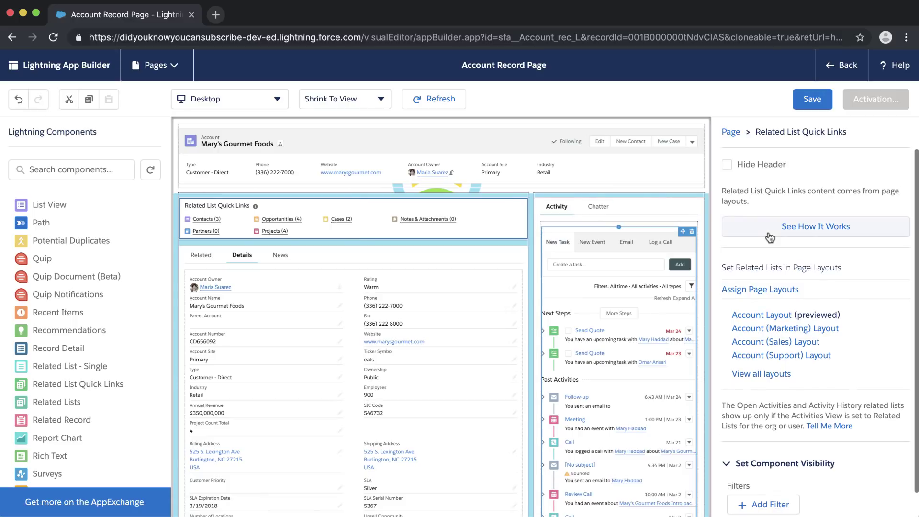
left_click(727, 165)
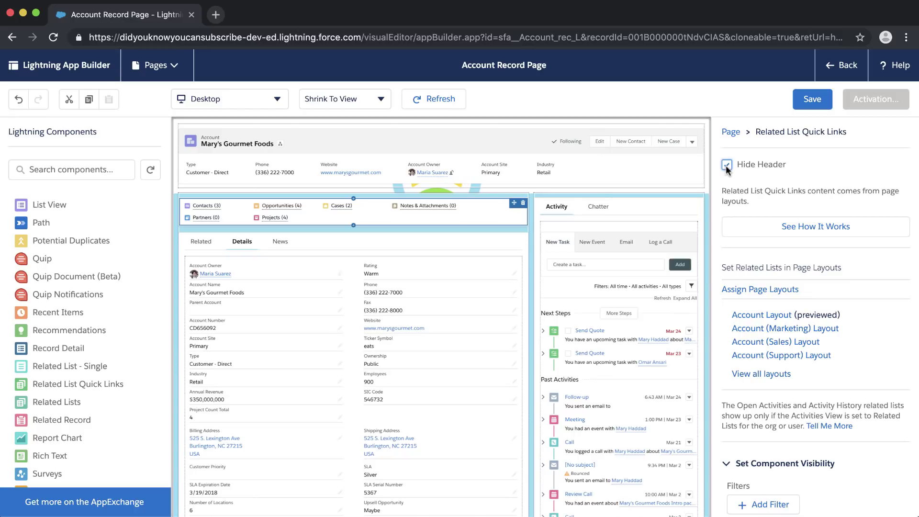
left_click(609, 174)
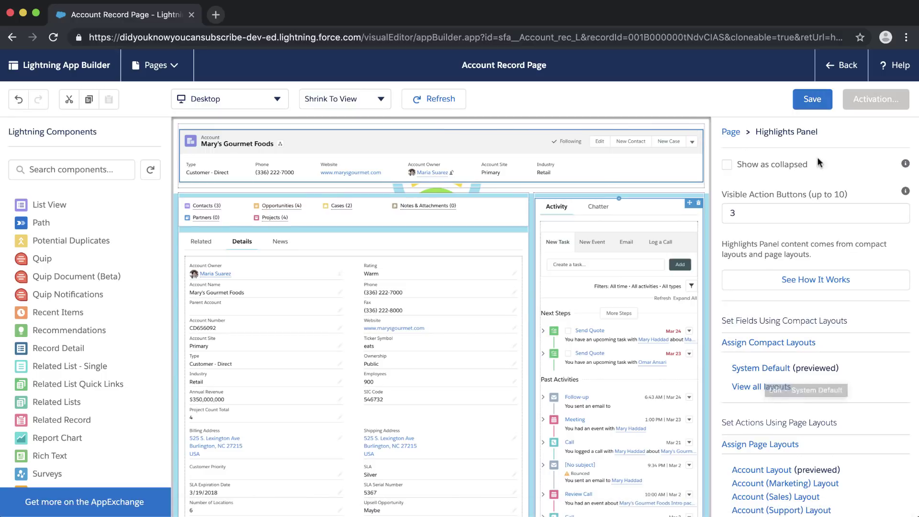
left_click(814, 102)
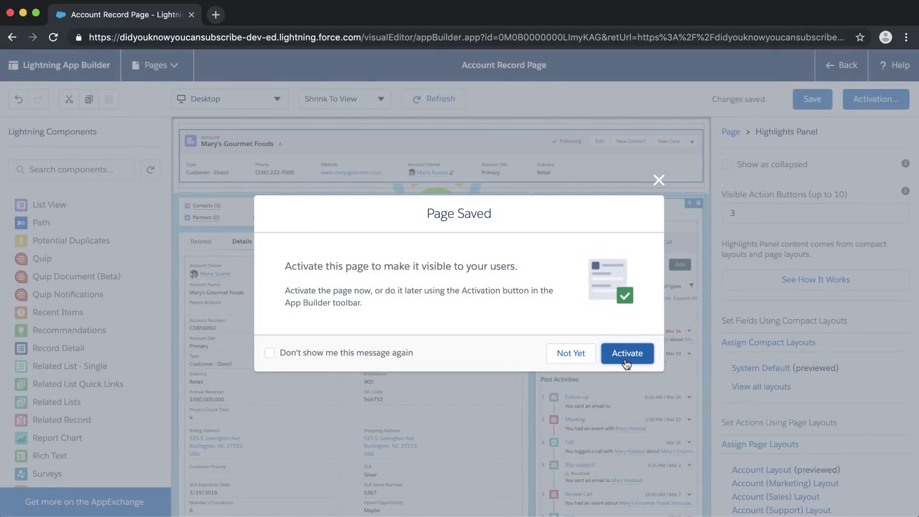
Activate the Account Record Page as the org default for Desktop
left_click(626, 359)
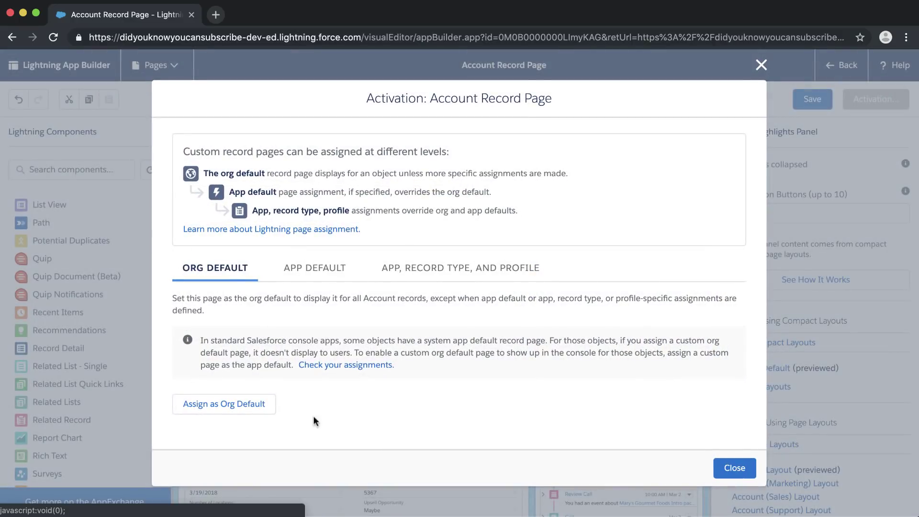
left_click(255, 405)
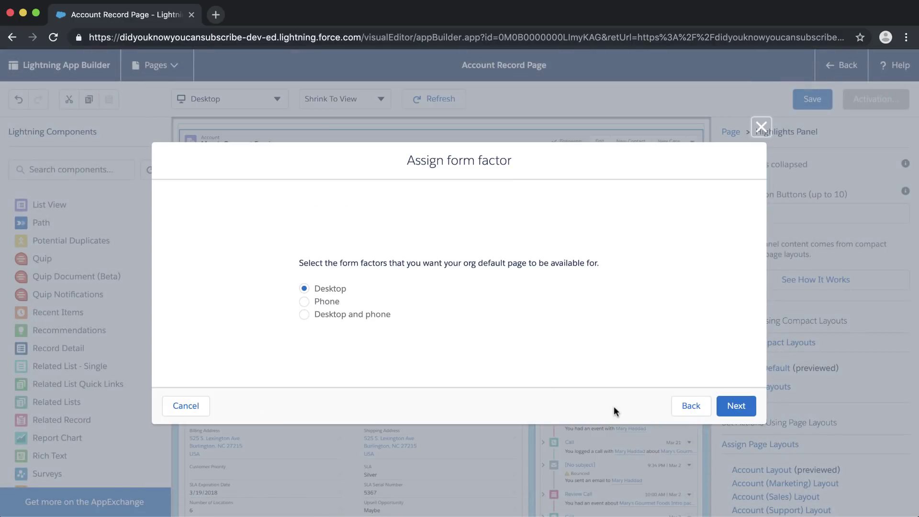
left_click(734, 407)
left_click(733, 365)
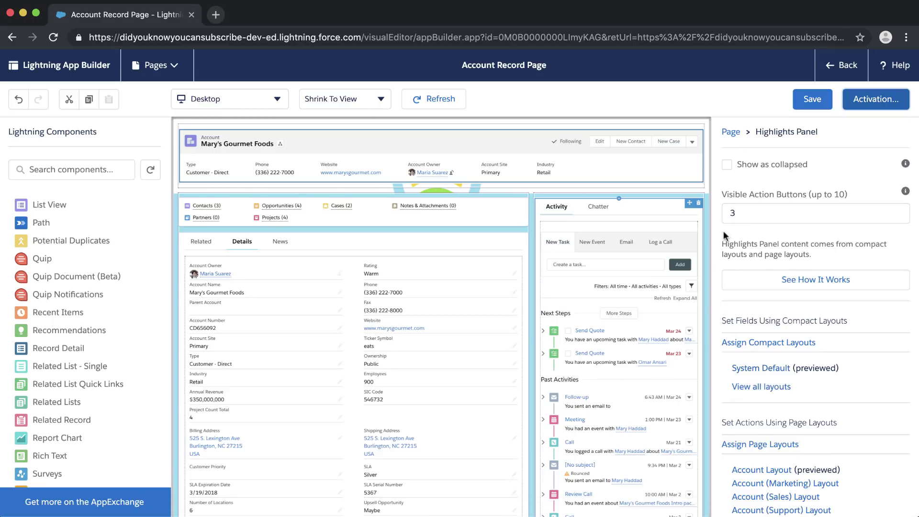
Set the Tabs component's default tab to Details and save the page
left_click(240, 248)
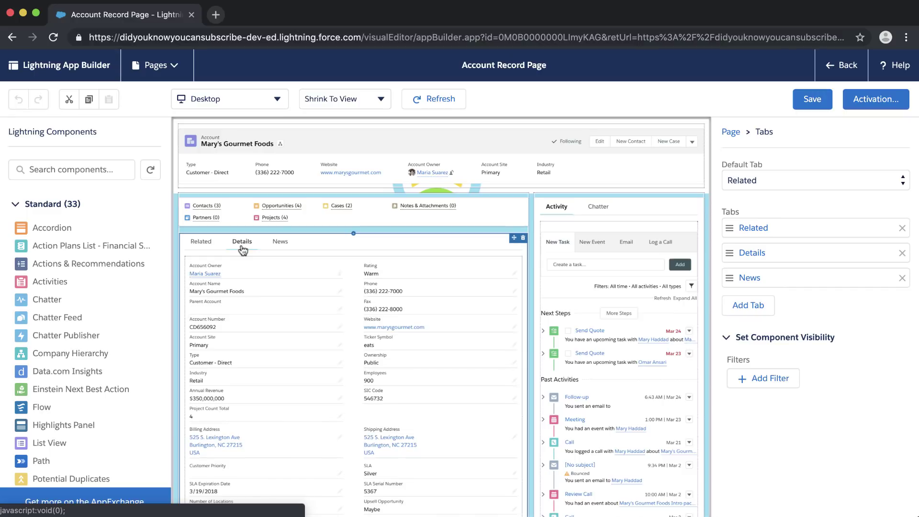
left_click(861, 174)
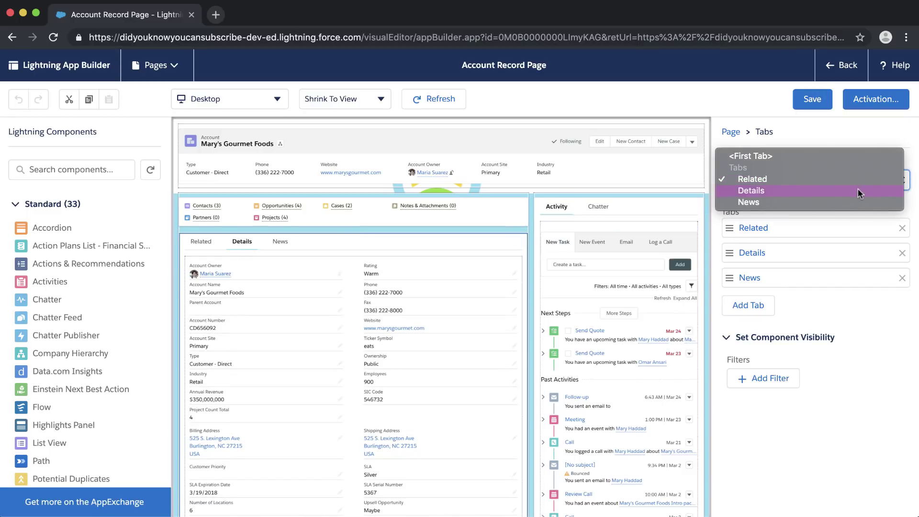
left_click(858, 188)
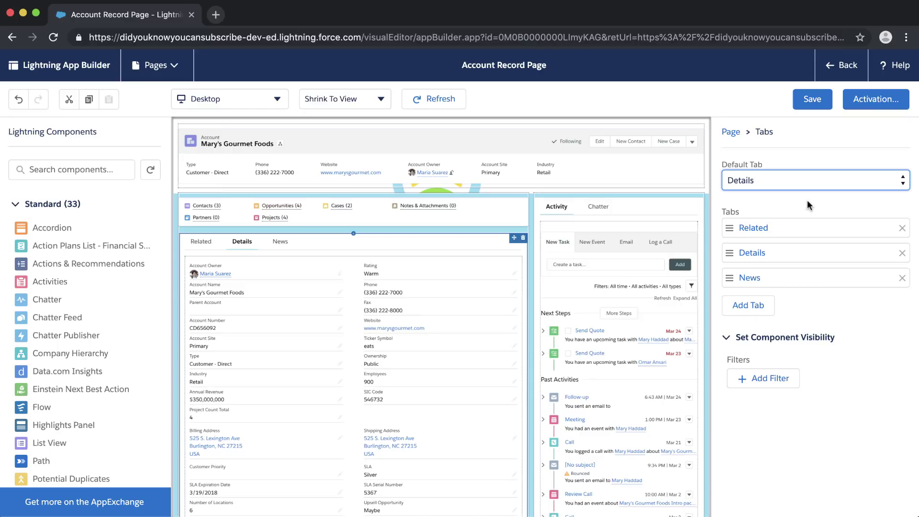
left_click(816, 100)
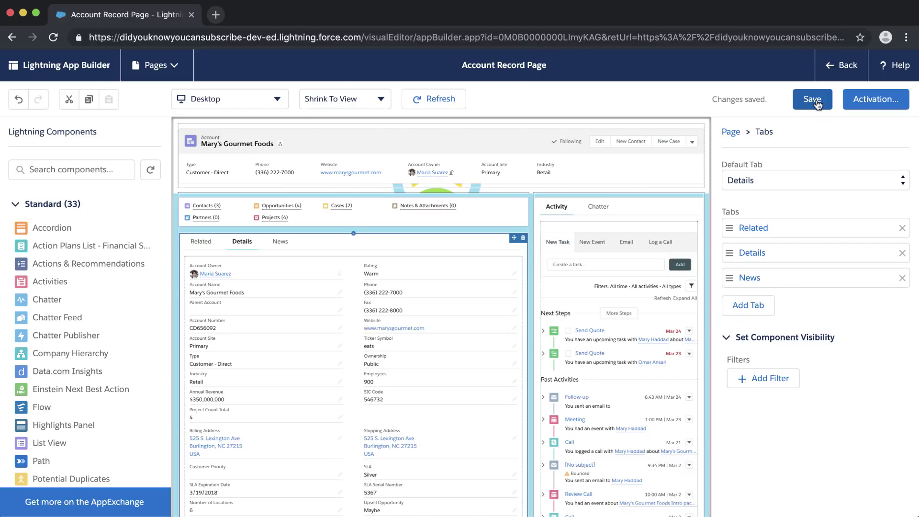
Return to the account record, set display density to Compact, and scroll to the Opportunities list
left_click(844, 67)
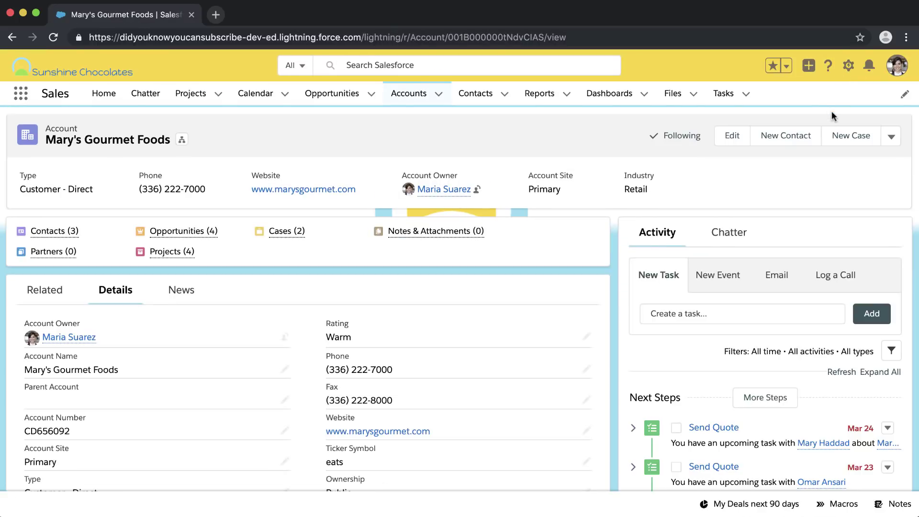
left_click(900, 71)
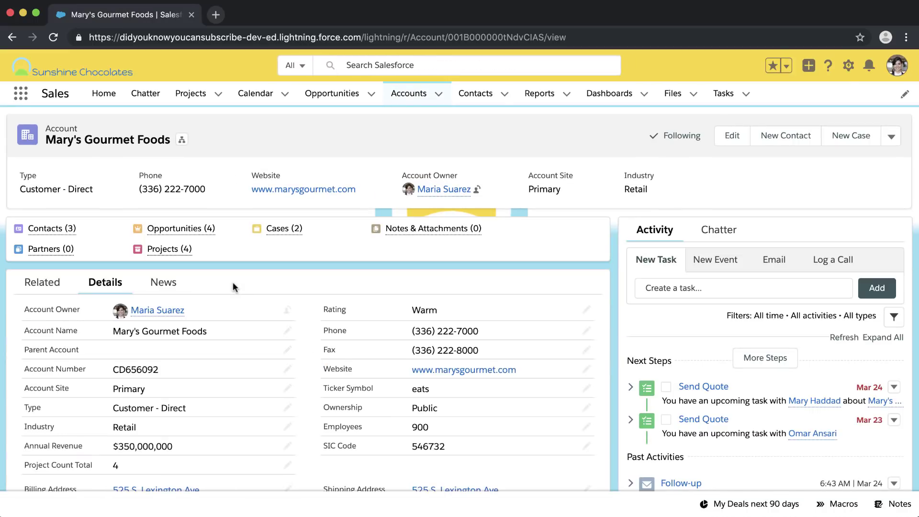
scroll(233, 287, "down", 1)
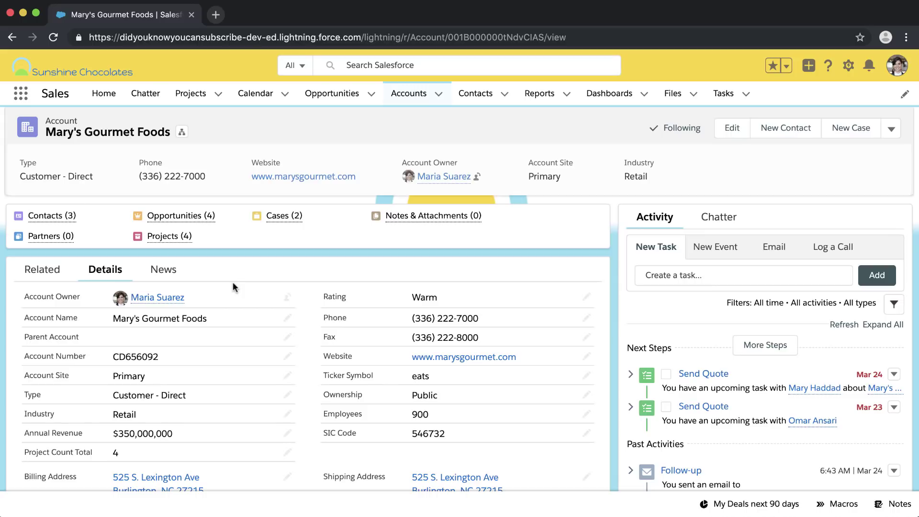
scroll(234, 287, "down", 5)
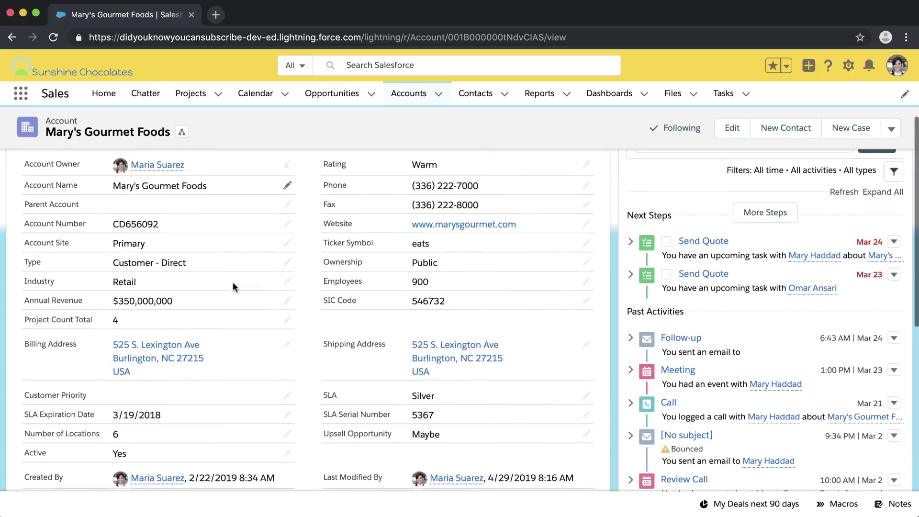
scroll(233, 282, "down", 9)
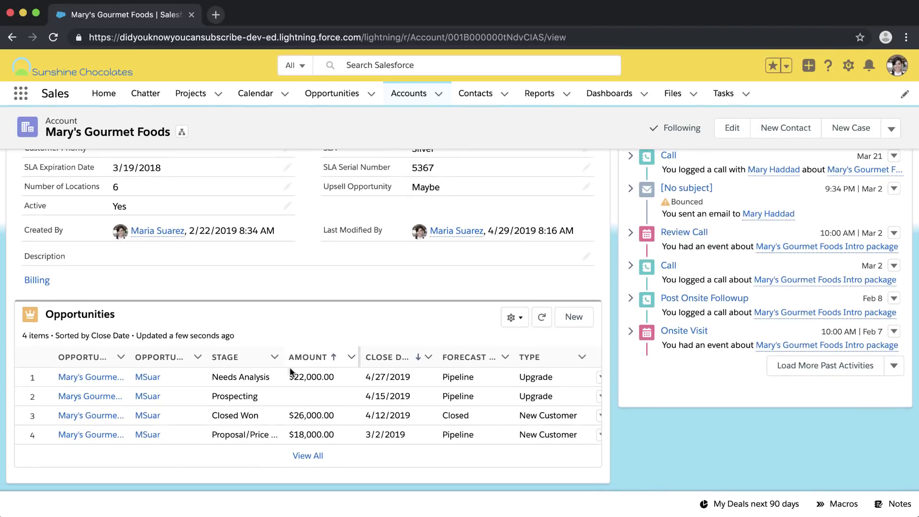
Wrap text in the Opportunity Name and Stage columns
left_click(121, 357)
left_click(137, 377)
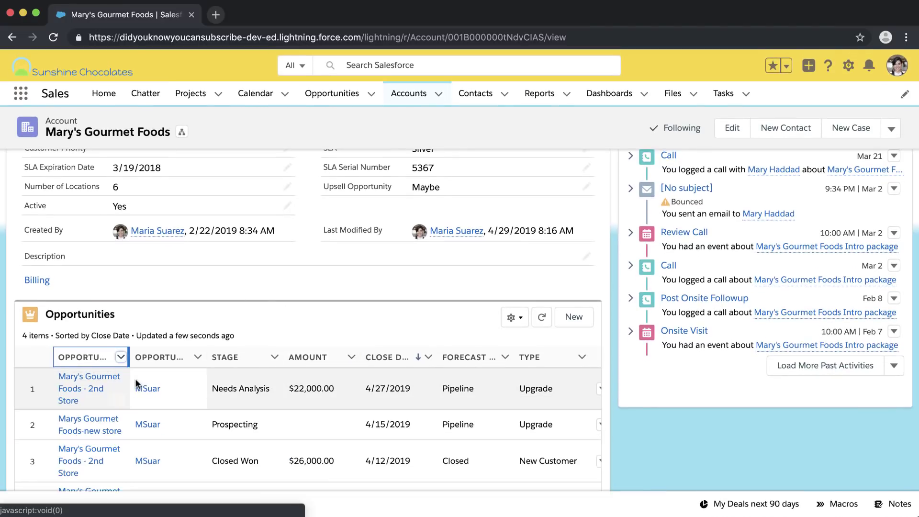
left_click(197, 358)
left_click(198, 360)
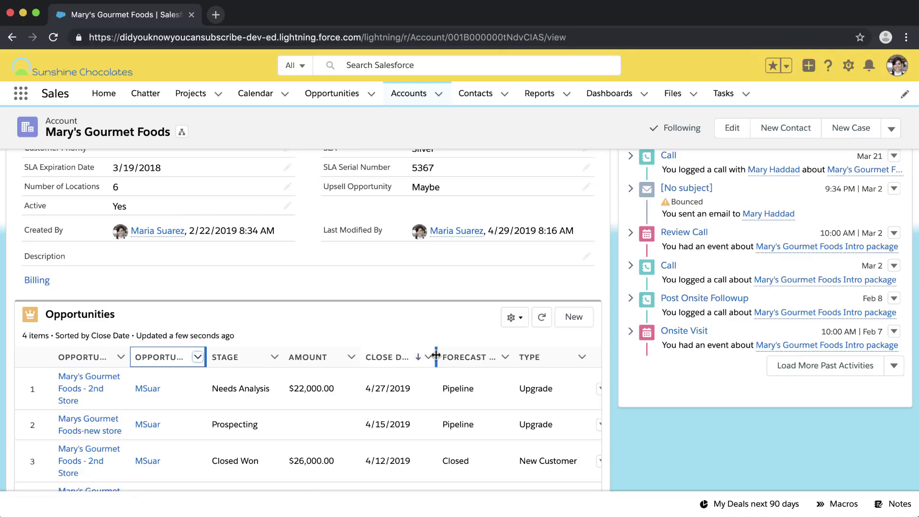
left_click(274, 357)
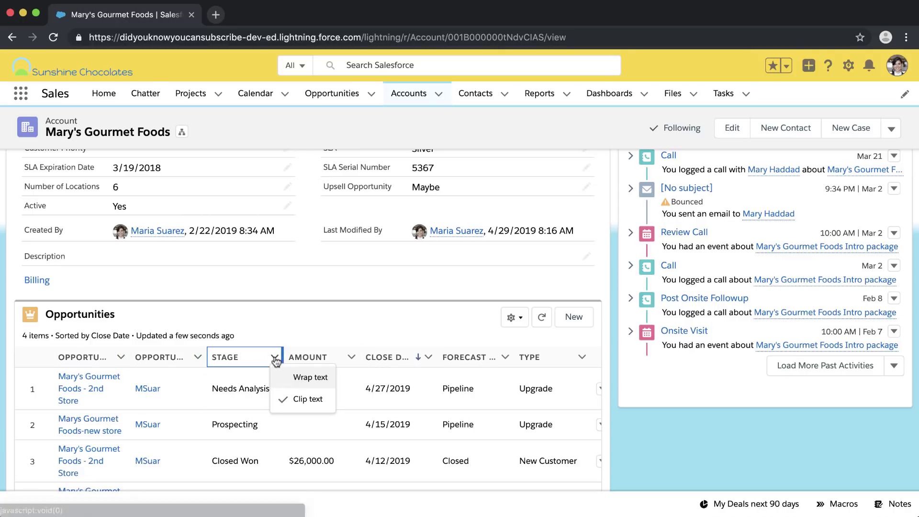
left_click(294, 377)
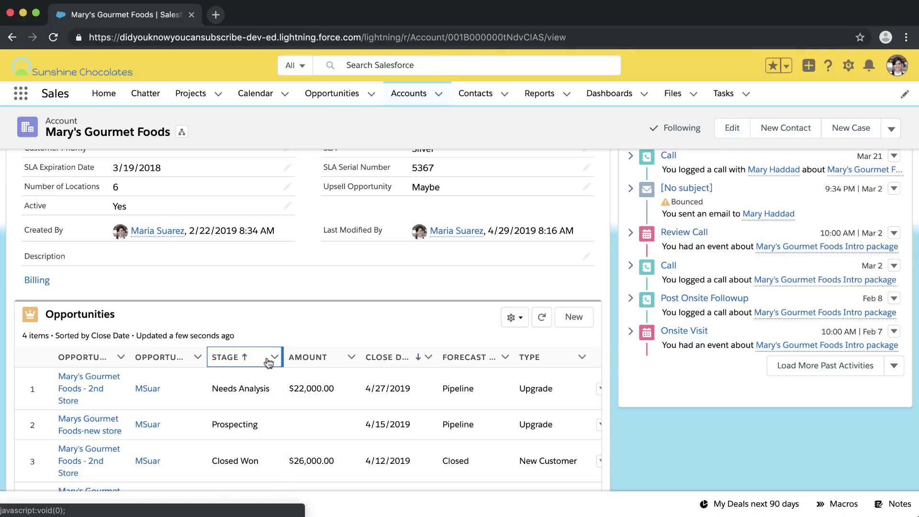
Wrap the Type column, widen the Type and Forecast Category columns, and refresh the list
scroll(267, 363, "down", 3)
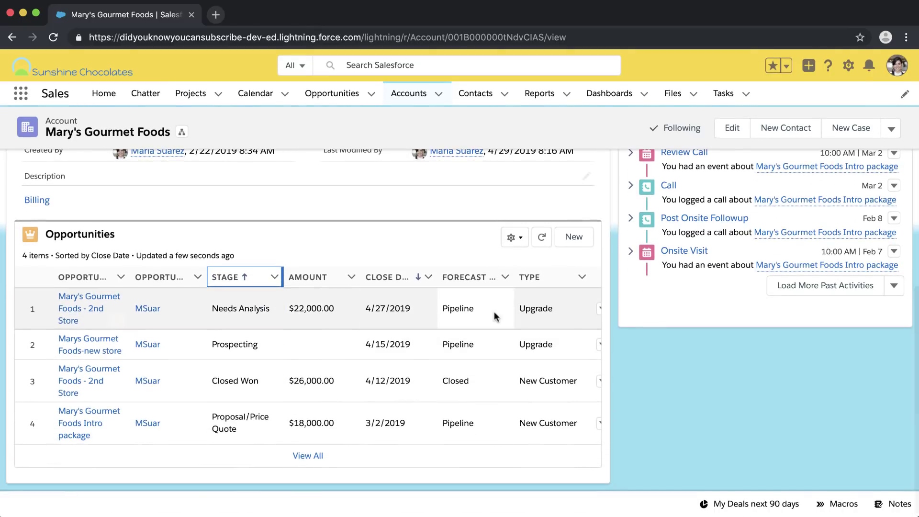
scroll(494, 311, "right", 1)
left_click(559, 276)
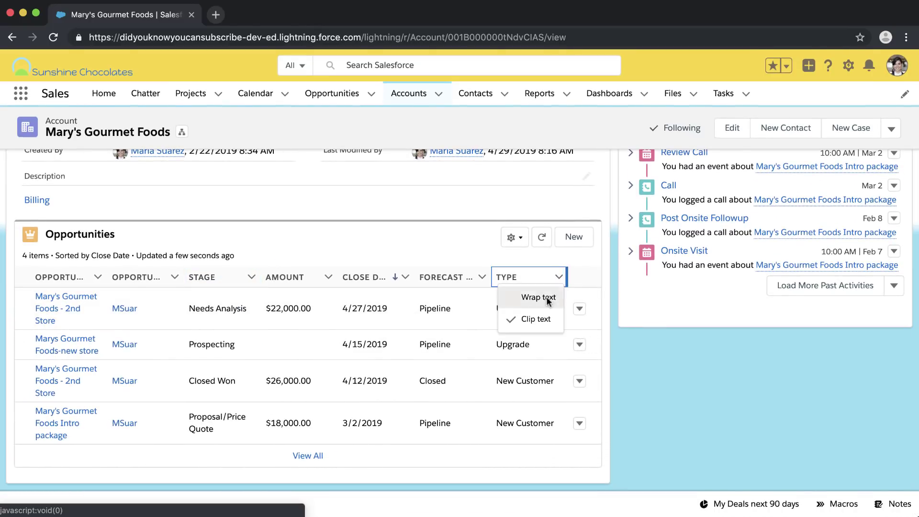
left_click(546, 296)
left_click_drag(568, 282, 585, 277)
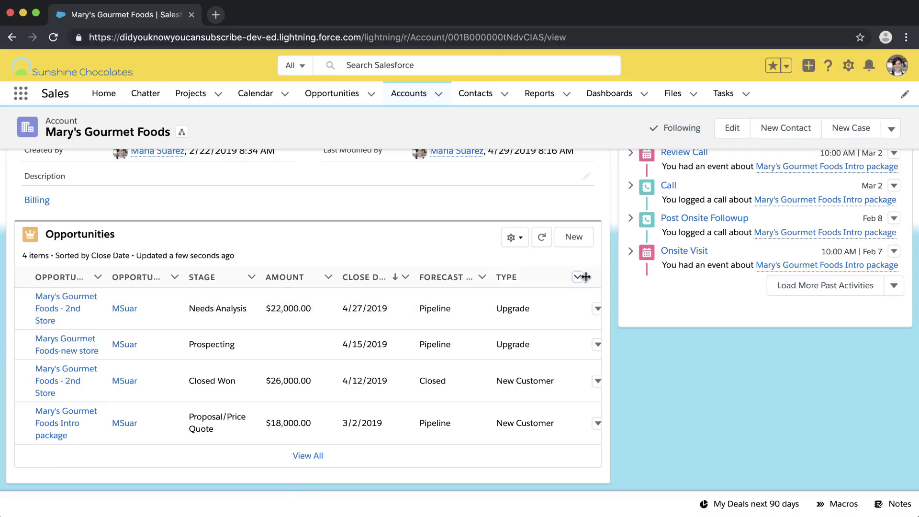
left_click_drag(498, 277, 506, 276)
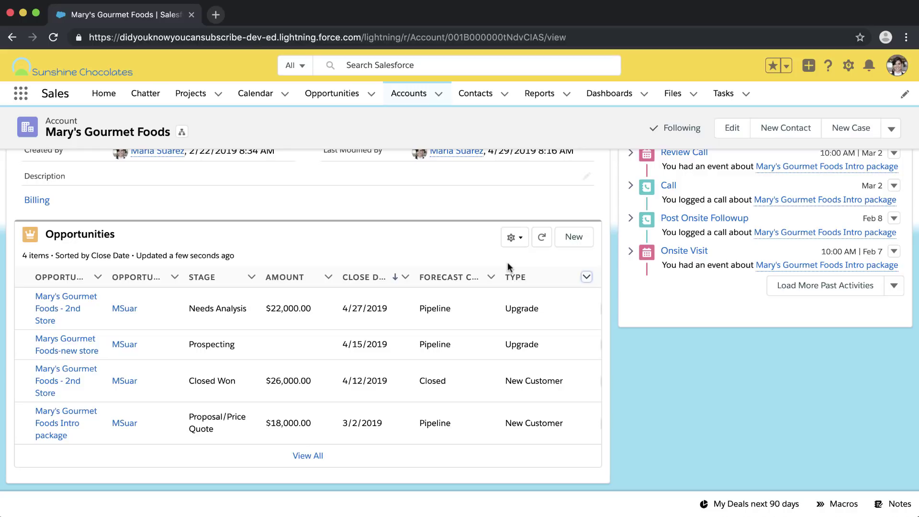
left_click(543, 238)
View all the account's opportunities filtered to Forecast Category Closed
left_click(308, 457)
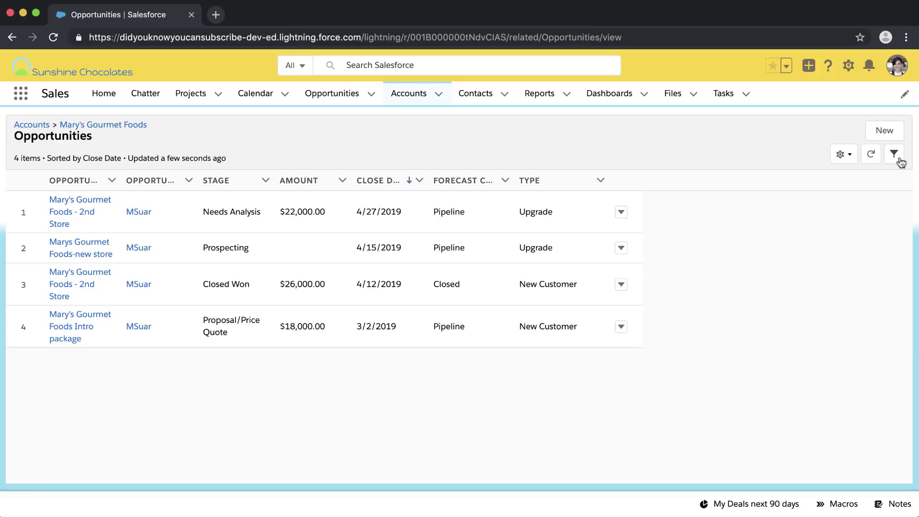
left_click(898, 156)
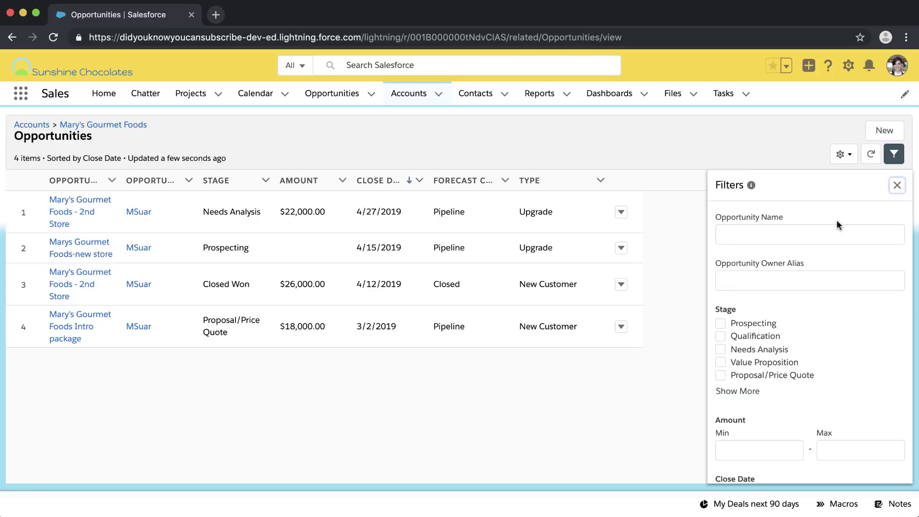
scroll(821, 231, "down", 5)
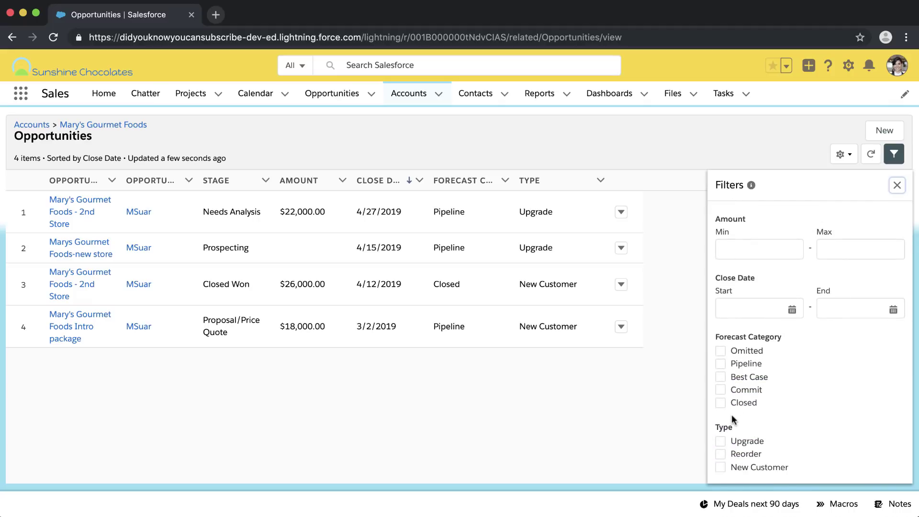
left_click(723, 401)
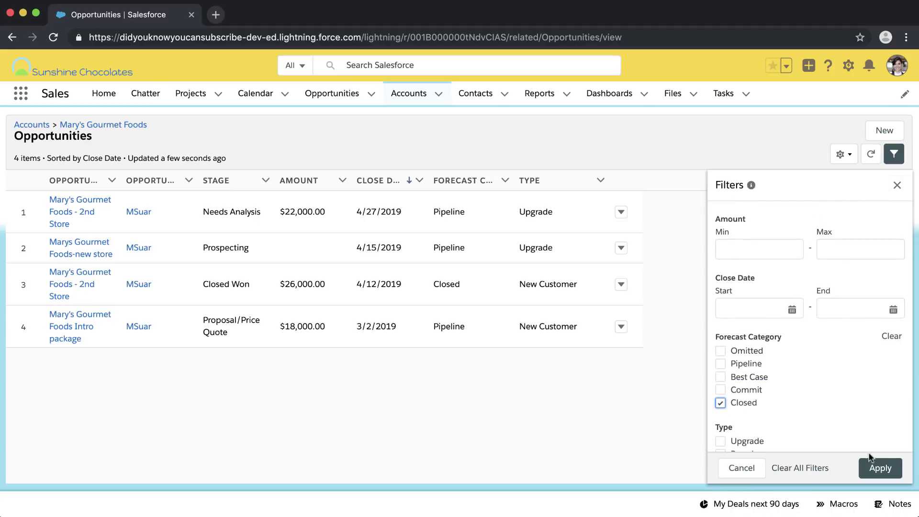
left_click(881, 468)
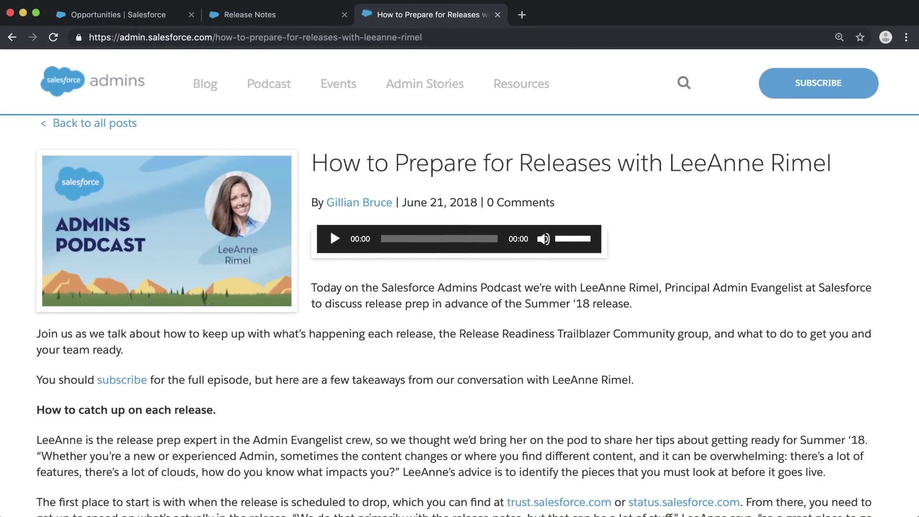
Scroll through the Admins Podcast article to the Summer '18 release-readiness advice
scroll(459, 283, "down", 5)
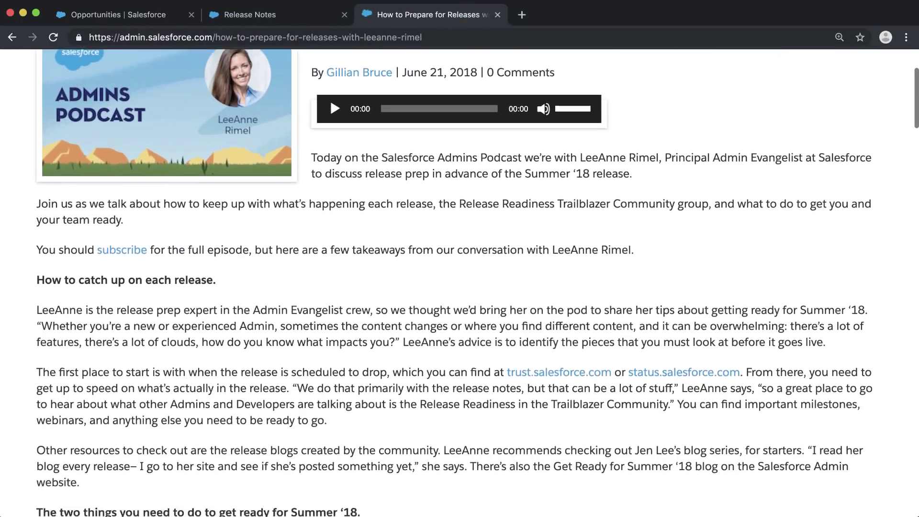
scroll(460, 282, "down", 7)
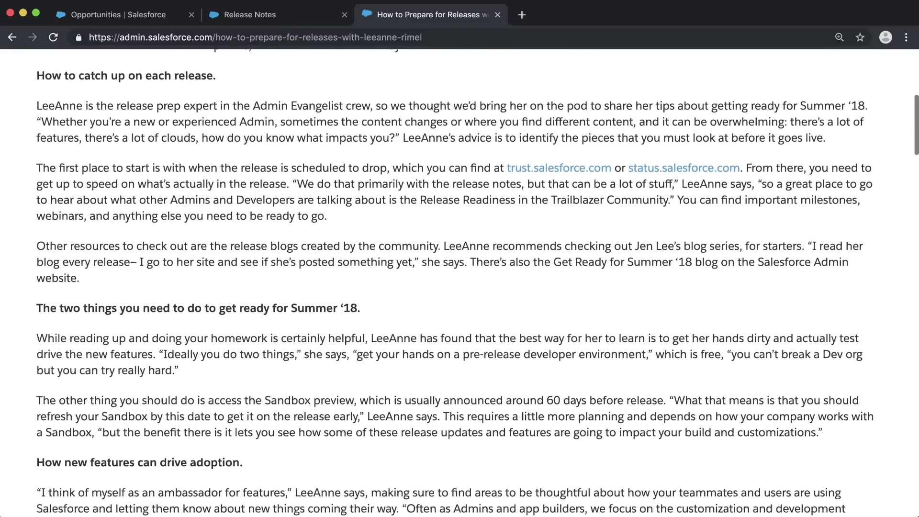
scroll(460, 283, "down", 3)
scroll(459, 282, "up", 15)
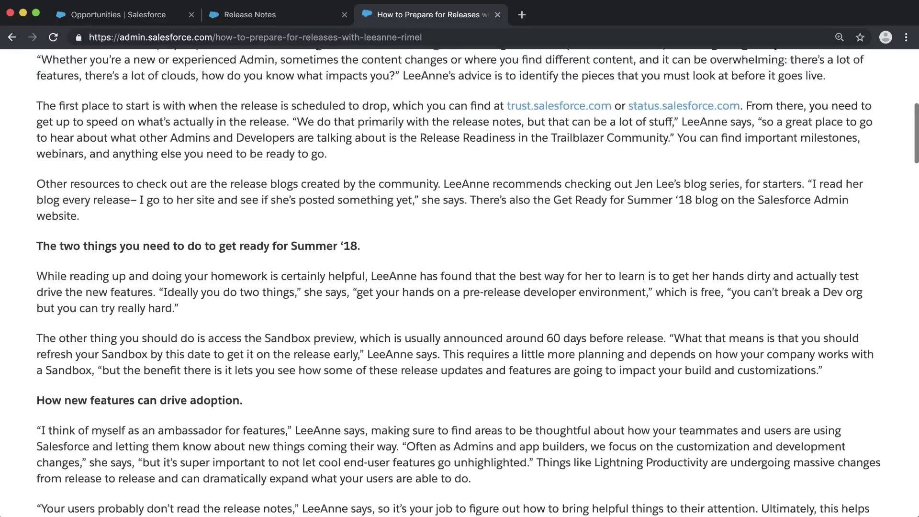